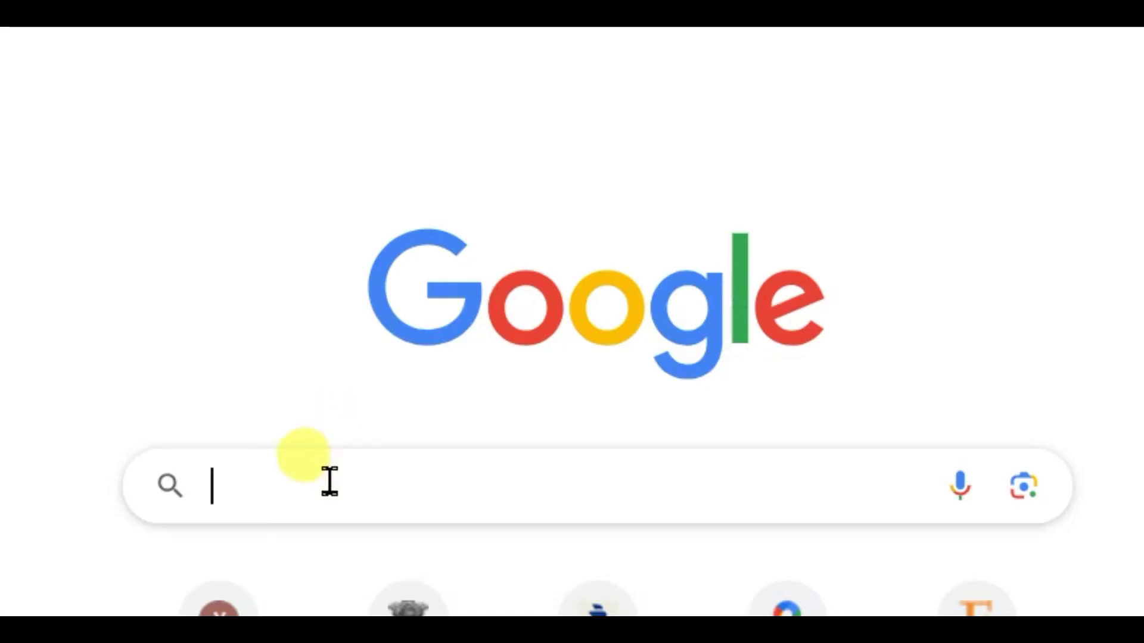
Enter the query 'asf data' in the Google search box
{"action": "left_click", "coordinate": [329, 480]}
{"action": "type", "text": "asf"}
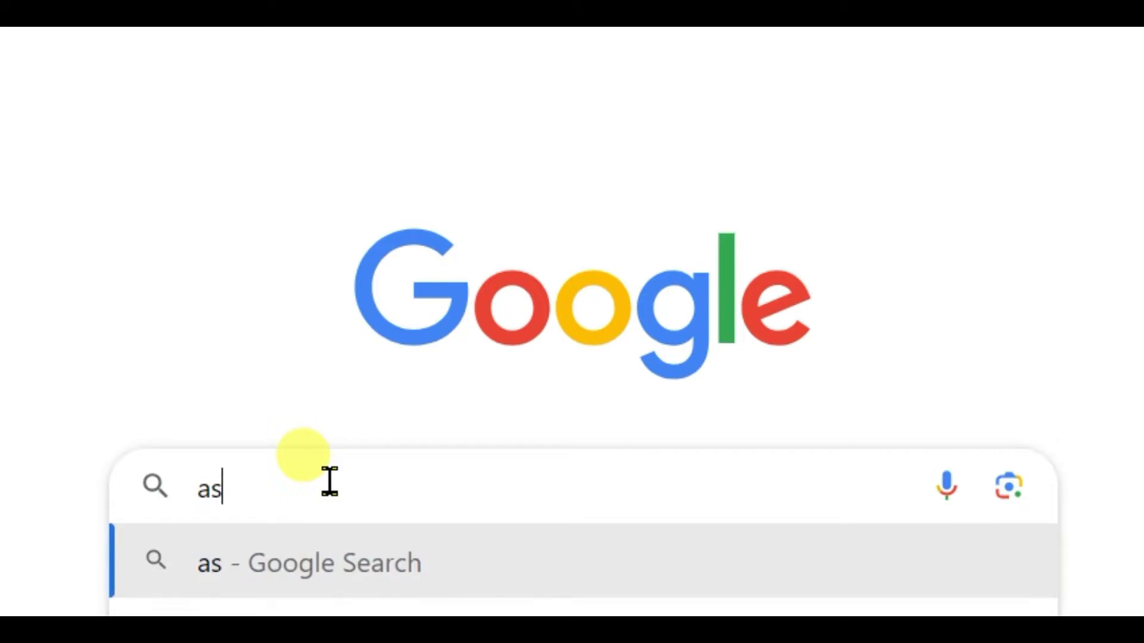
{"action": "type", "text": " data search"}
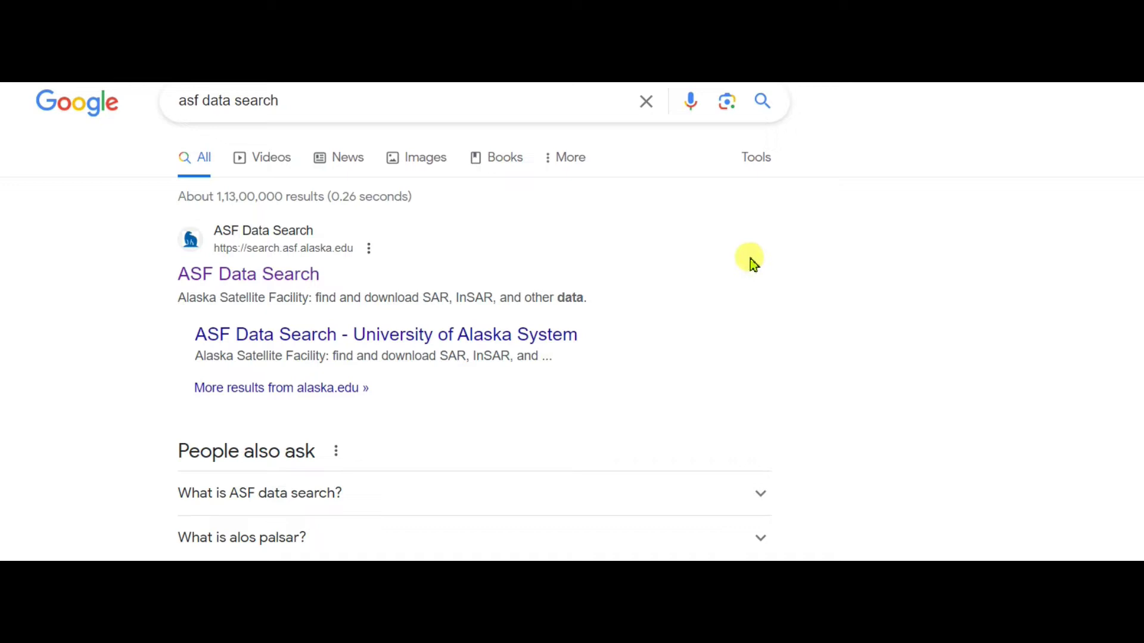
Open the ASF Data Search result to load Vertex's Sentinel-1 geographic search
{"action": "left_click", "coordinate": [266, 283]}
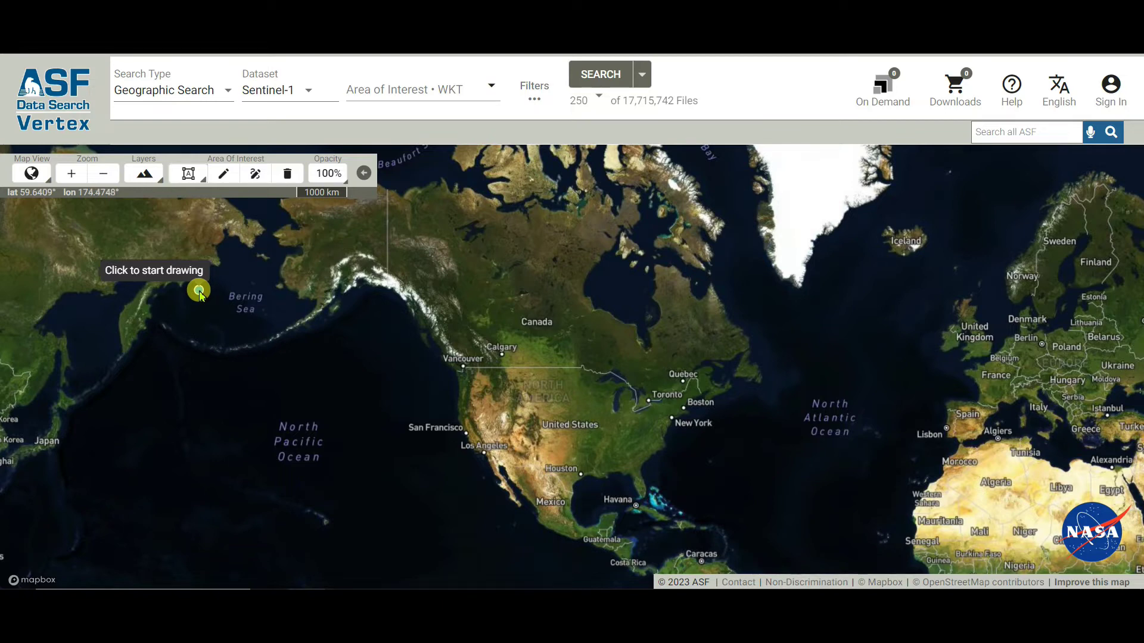
Switch the search dataset to ALOS PALSAR and show the area-of-interest shape options
{"action": "left_click", "coordinate": [310, 91]}
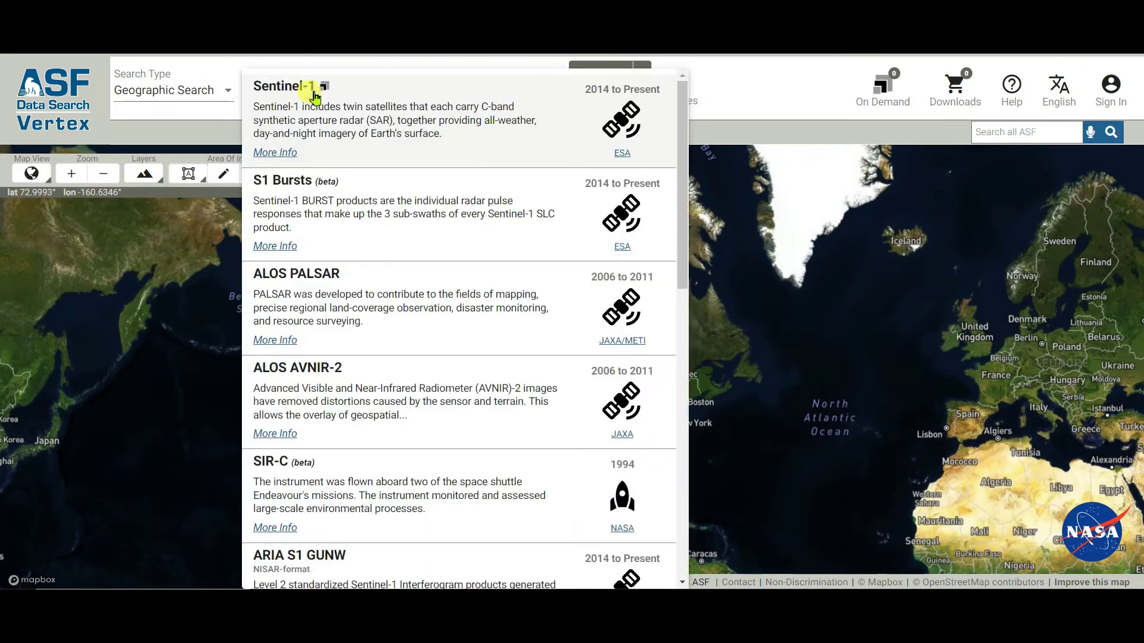
{"action": "left_click", "coordinate": [296, 277]}
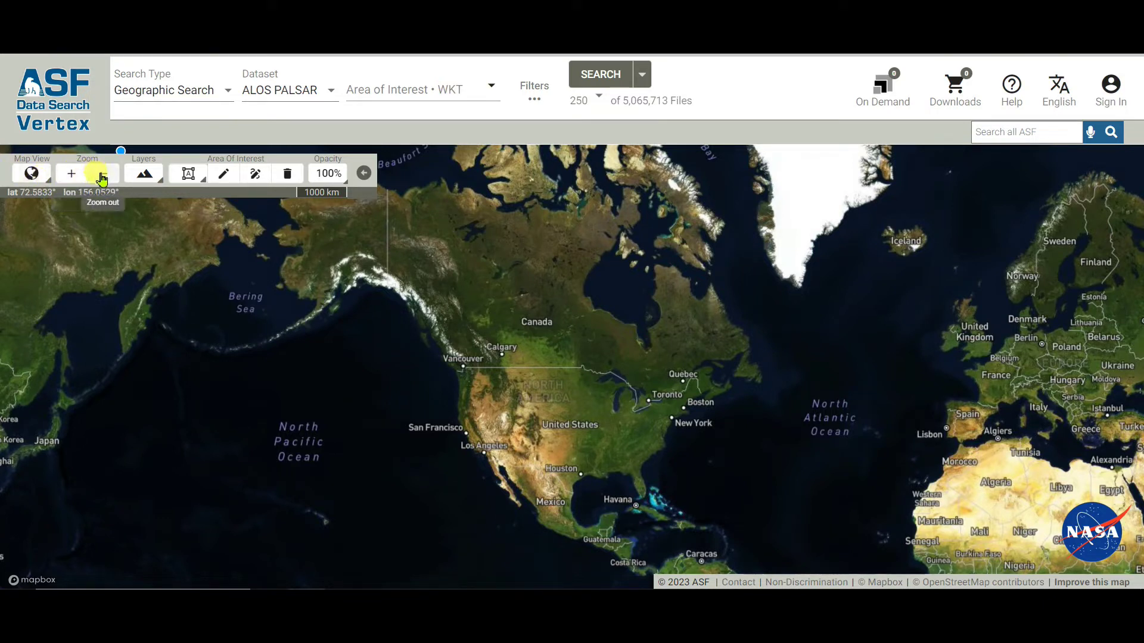
{"action": "left_click", "coordinate": [203, 181]}
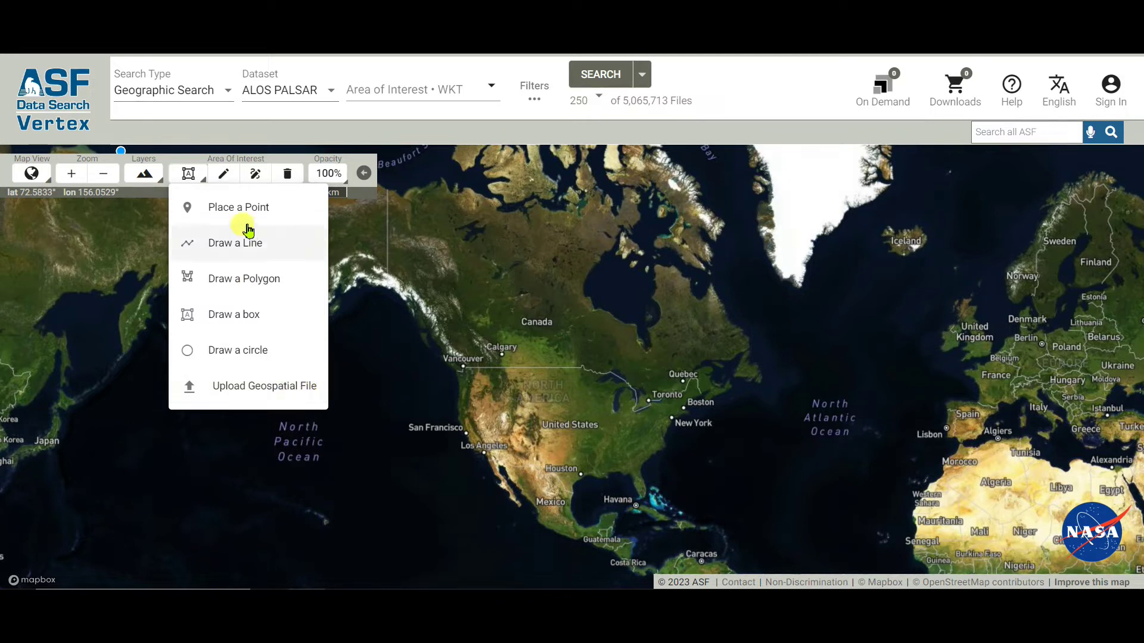
Zoom the map to Gangotri National Park and pick the draw-a-box area-of-interest tool
{"action": "left_click", "coordinate": [467, 327]}
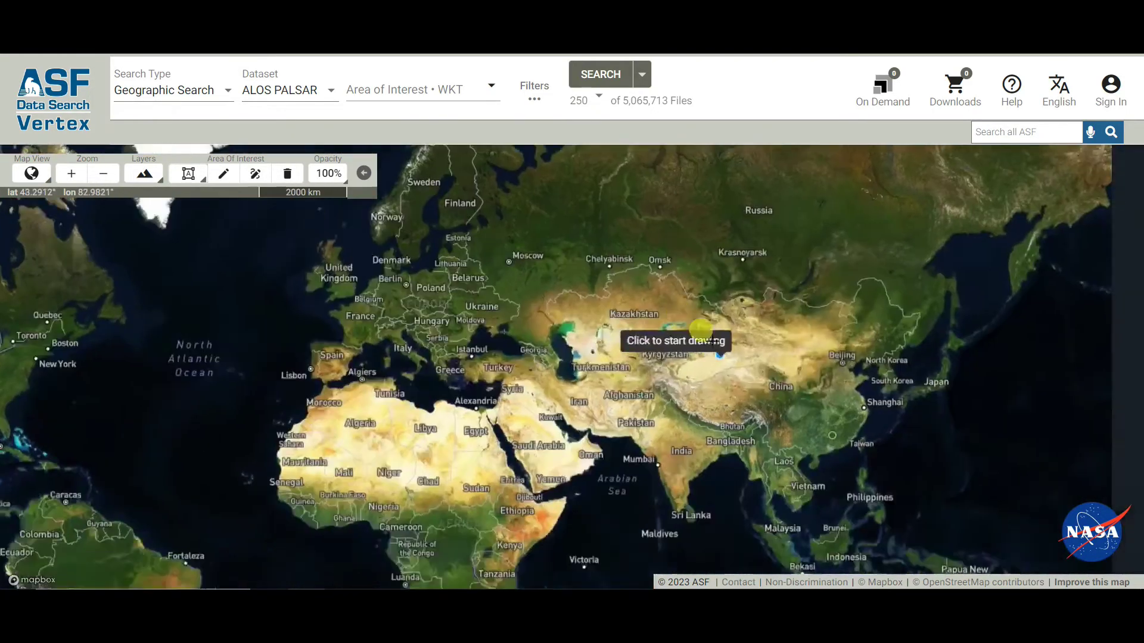
{"action": "scroll", "coordinate": [698, 392], "scroll_direction": "up", "scroll_amount": 3}
{"action": "scroll", "coordinate": [698, 392], "scroll_direction": "up", "scroll_amount": 5}
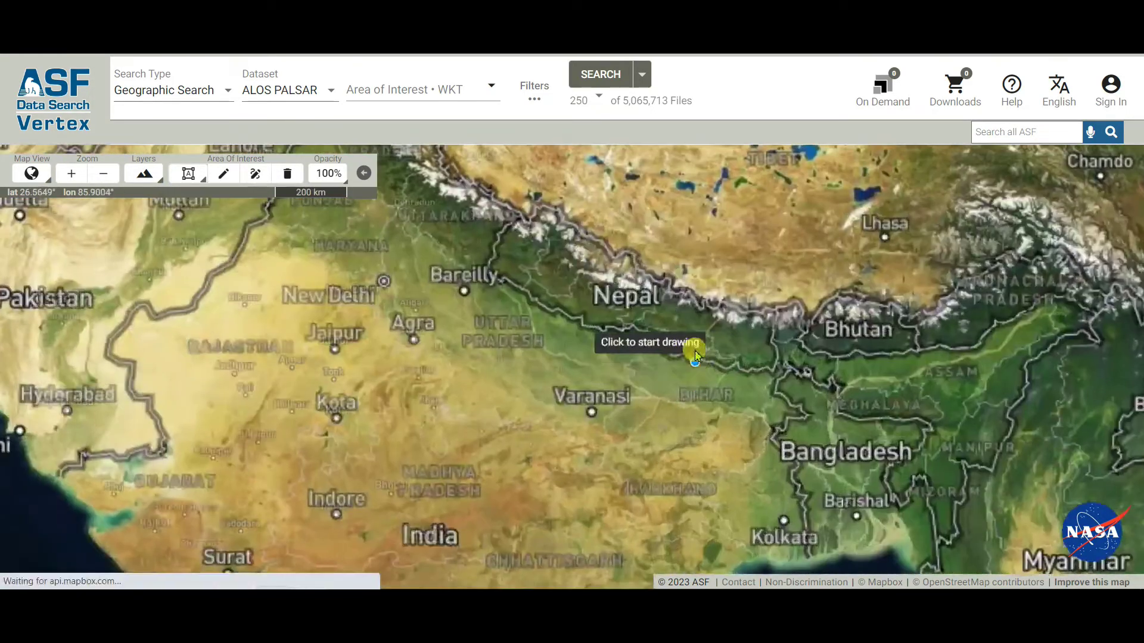
{"action": "scroll", "coordinate": [676, 391], "scroll_direction": "up", "scroll_amount": 3}
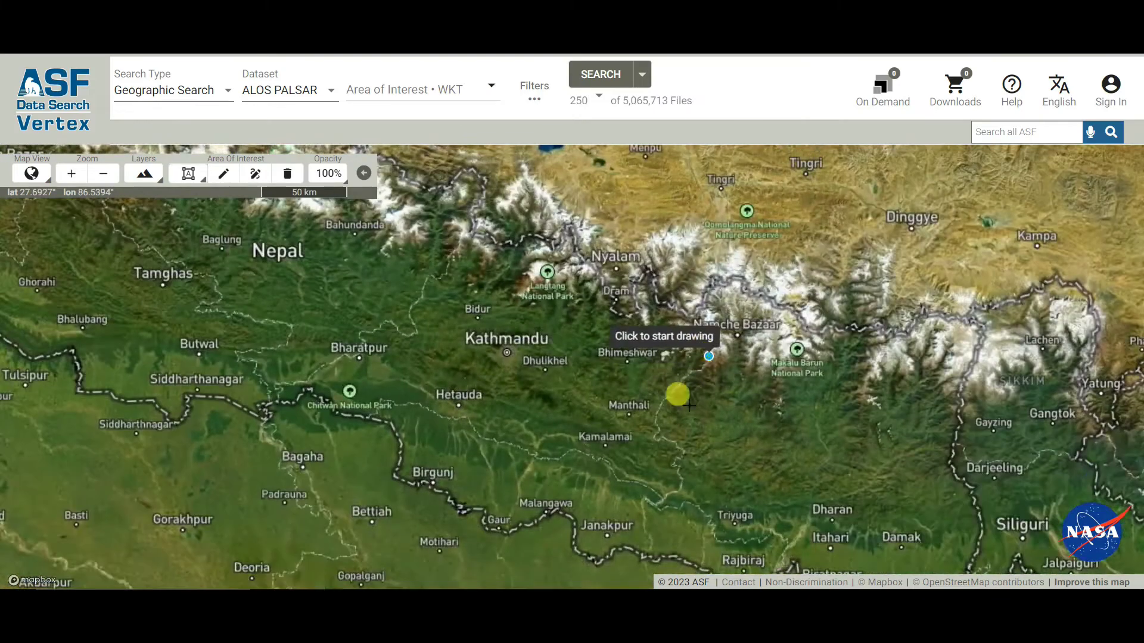
{"action": "left_click", "coordinate": [204, 178]}
{"action": "left_click", "coordinate": [232, 315]}
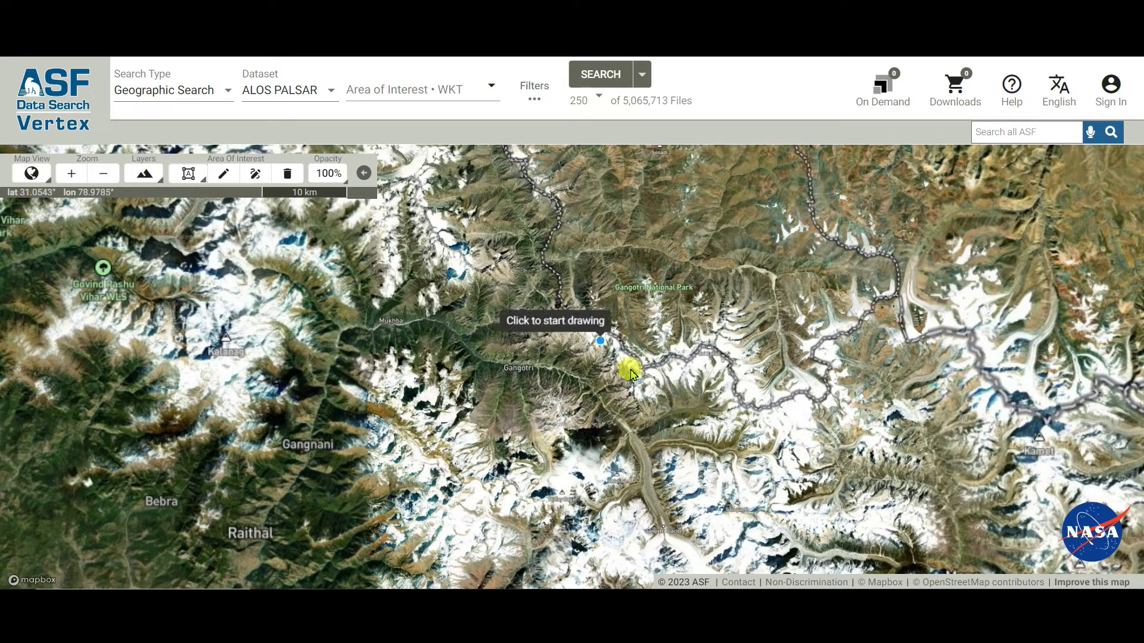
{"action": "scroll", "coordinate": [518, 373], "scroll_direction": "up", "scroll_amount": 2}
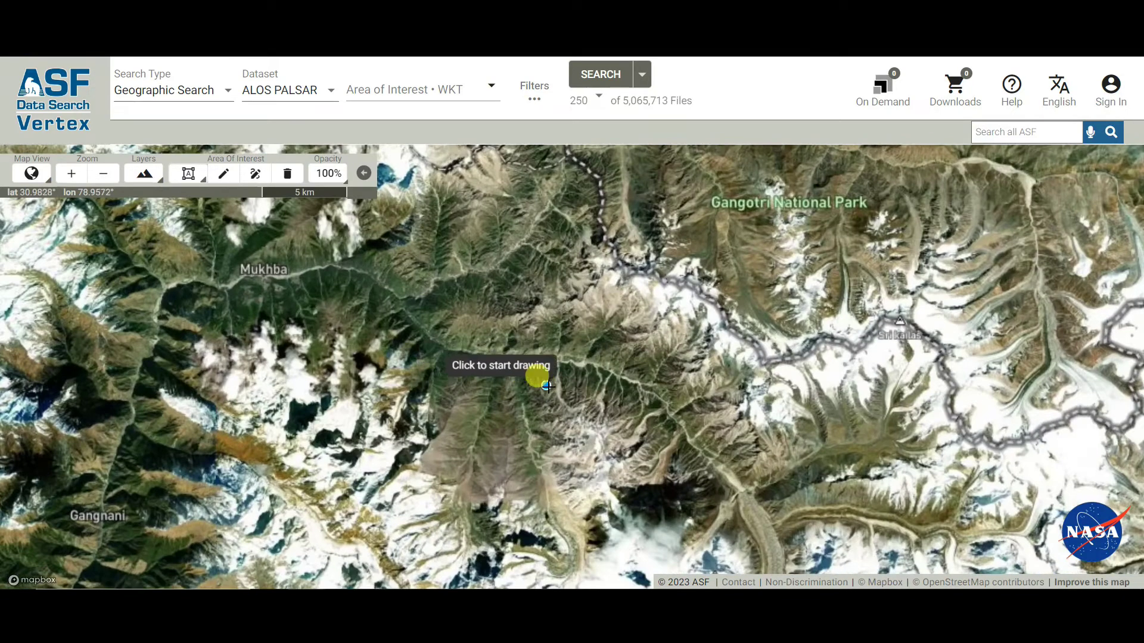
{"action": "scroll", "coordinate": [547, 386], "scroll_direction": "down", "scroll_amount": 1}
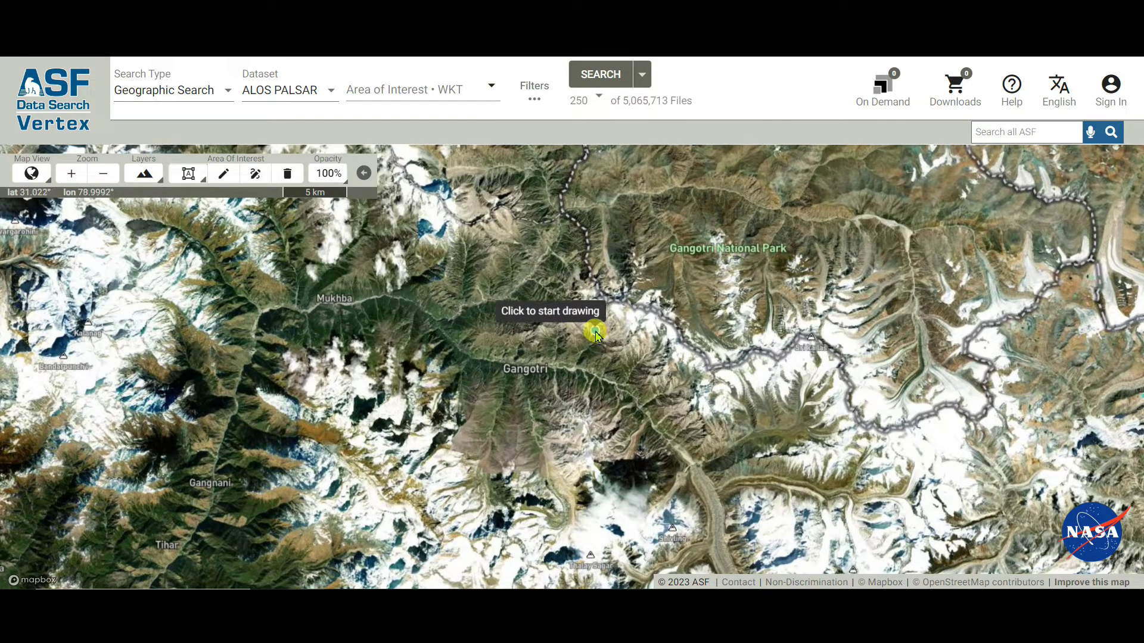
Draw a box around Gangotri and search, returning 12 ALOS PALSAR scenes (33 files)
{"action": "left_click", "coordinate": [448, 311]}
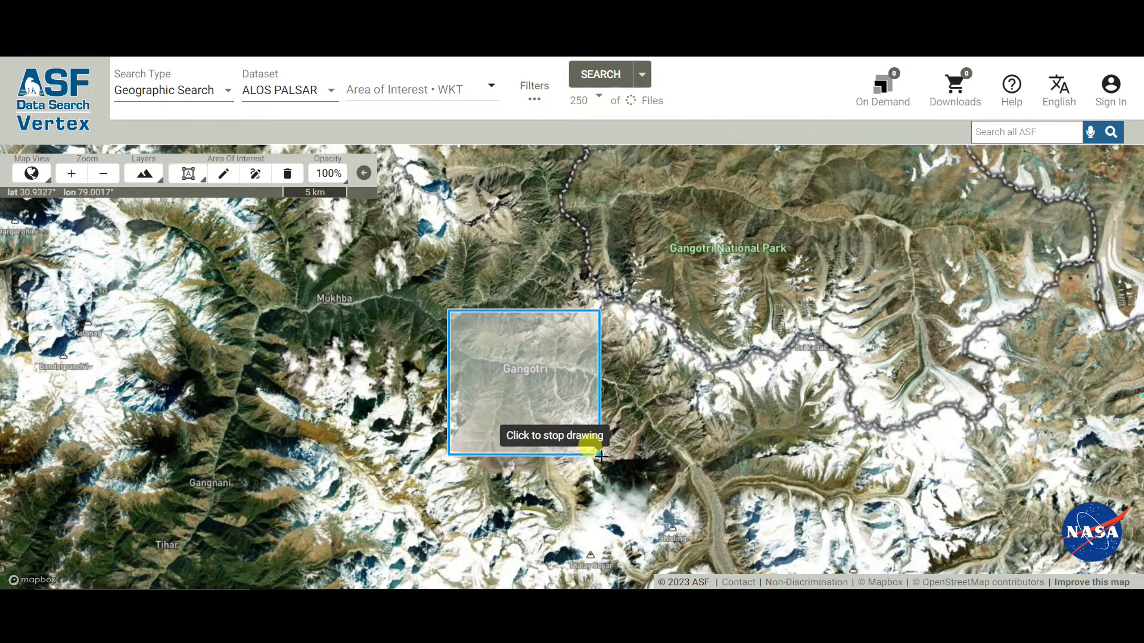
{"action": "left_click", "coordinate": [600, 457]}
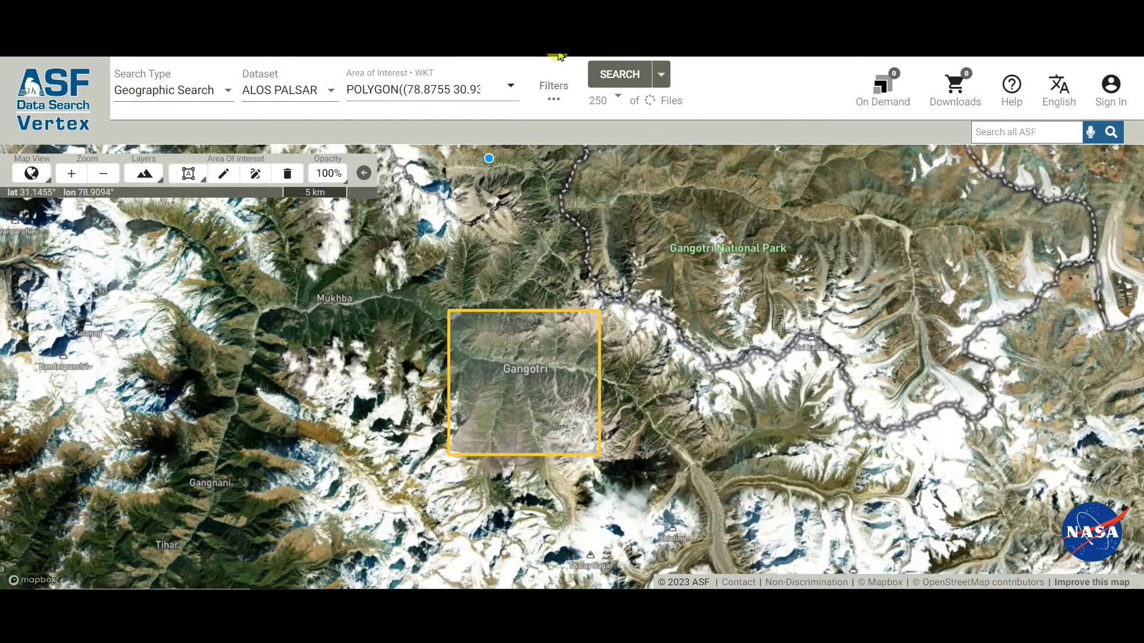
{"action": "left_click", "coordinate": [618, 80]}
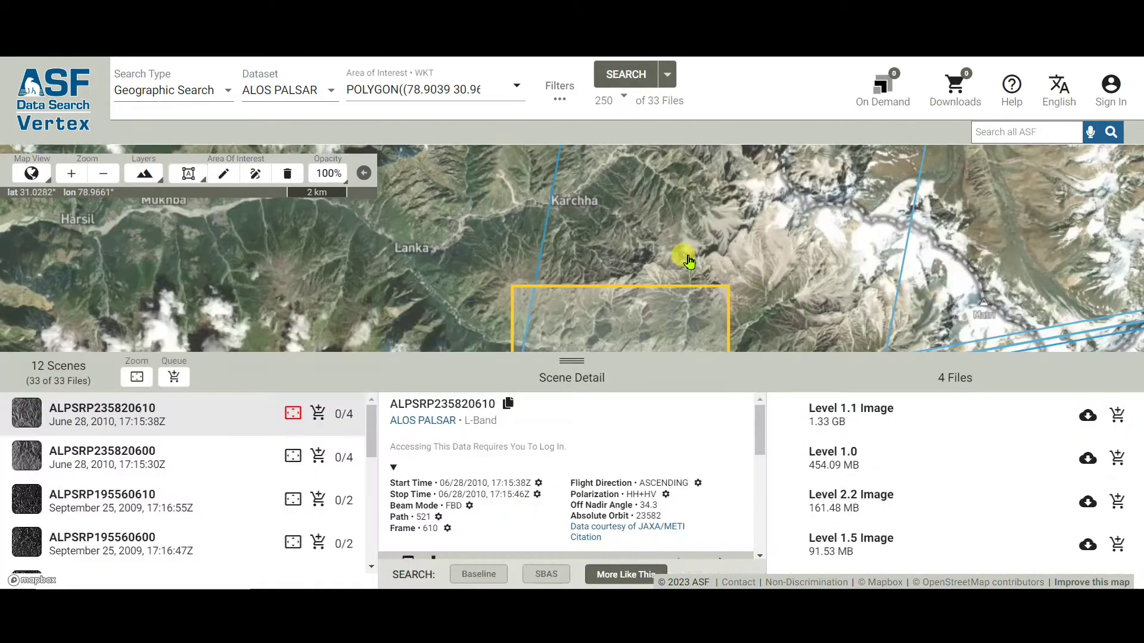
{"action": "scroll", "coordinate": [689, 267], "scroll_direction": "down", "scroll_amount": 3}
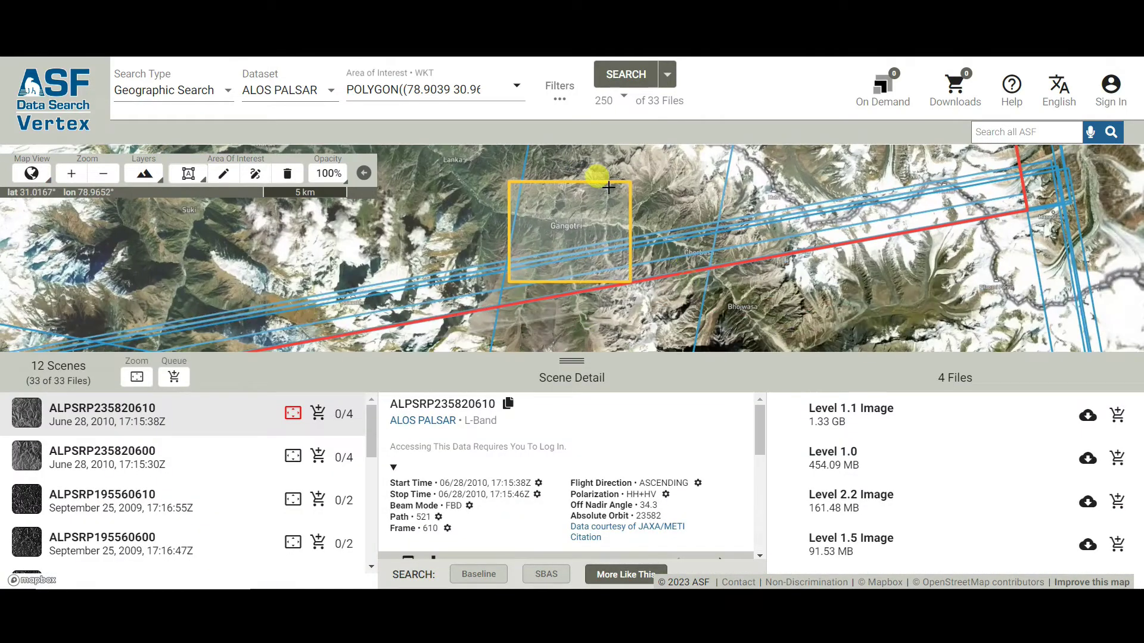
{"action": "scroll", "coordinate": [636, 226], "scroll_direction": "down", "scroll_amount": 4}
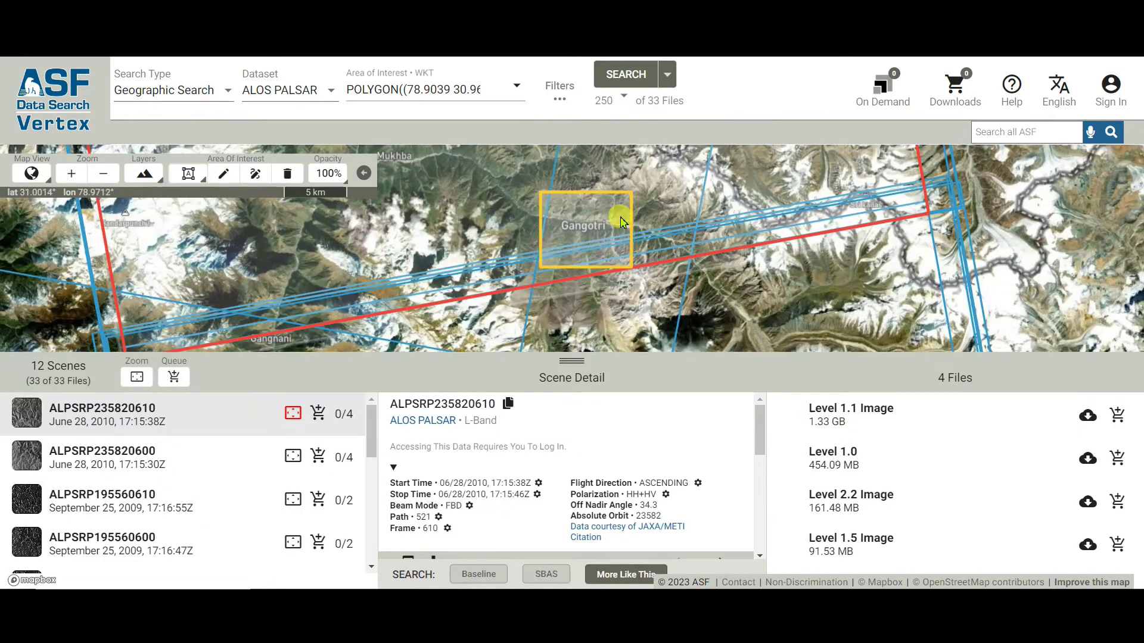
{"action": "scroll", "coordinate": [620, 221], "scroll_direction": "down", "scroll_amount": 3}
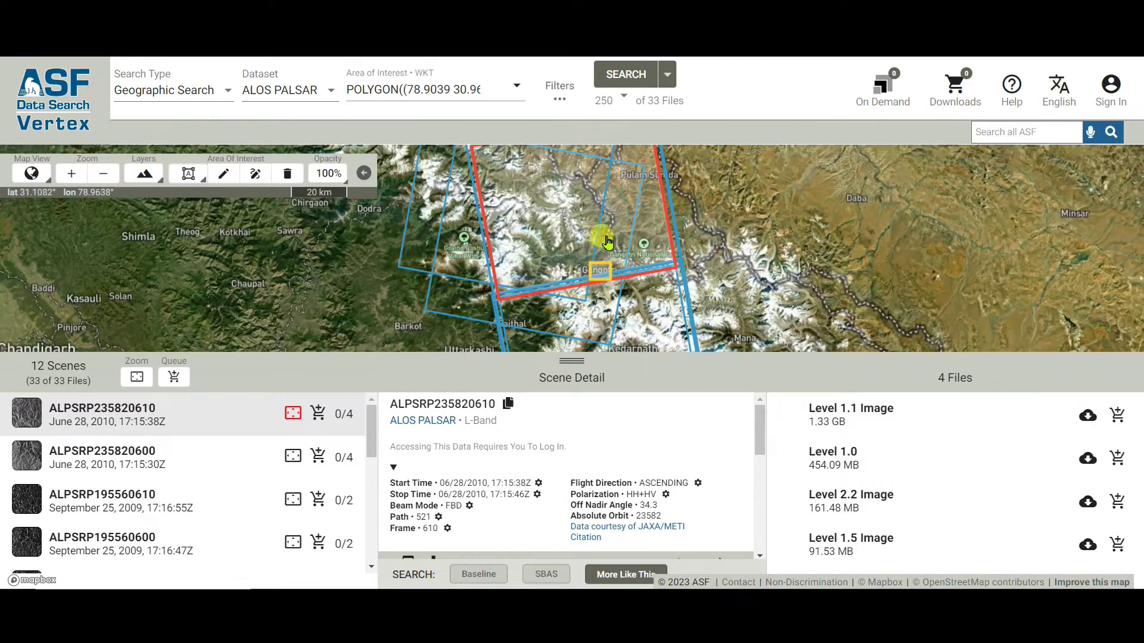
{"action": "scroll", "coordinate": [592, 229], "scroll_direction": "down", "scroll_amount": 3}
{"action": "scroll", "coordinate": [588, 223], "scroll_direction": "down", "scroll_amount": 2}
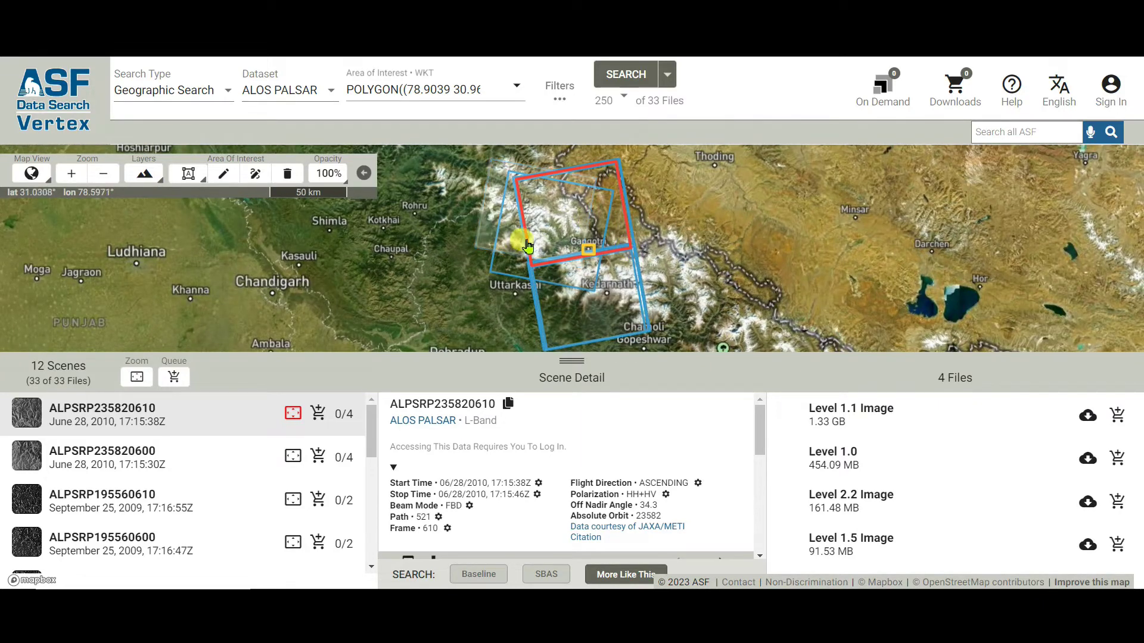
Check the files offered by scenes ALPSRP235820600 through ALPSRP088200610
{"action": "left_click", "coordinate": [202, 459]}
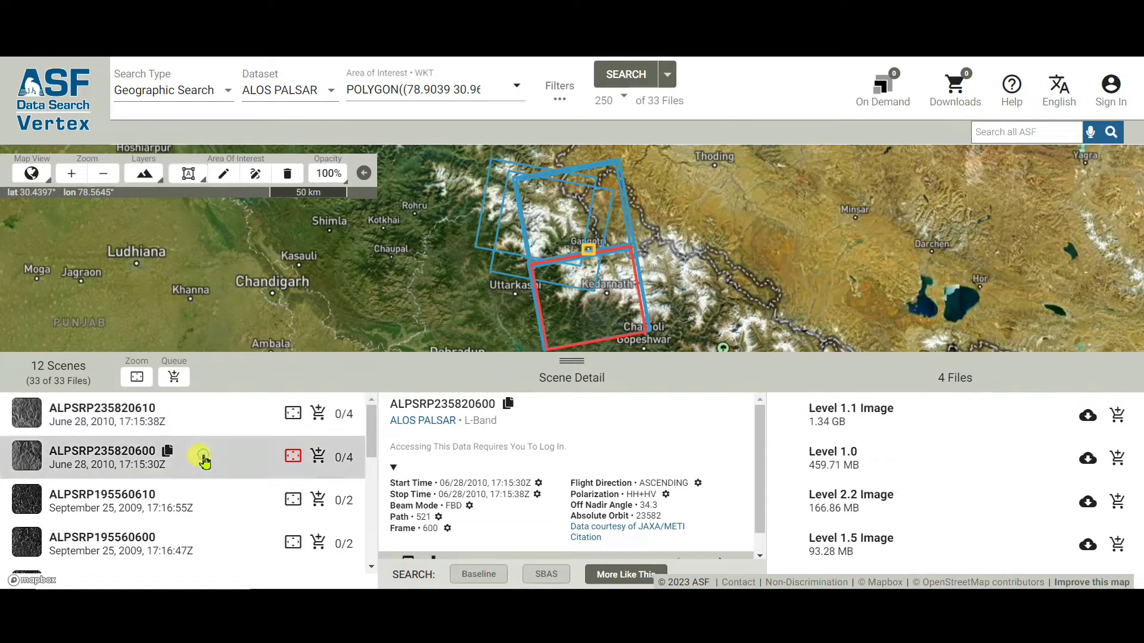
{"action": "scroll", "coordinate": [203, 460], "scroll_direction": "down", "scroll_amount": 1}
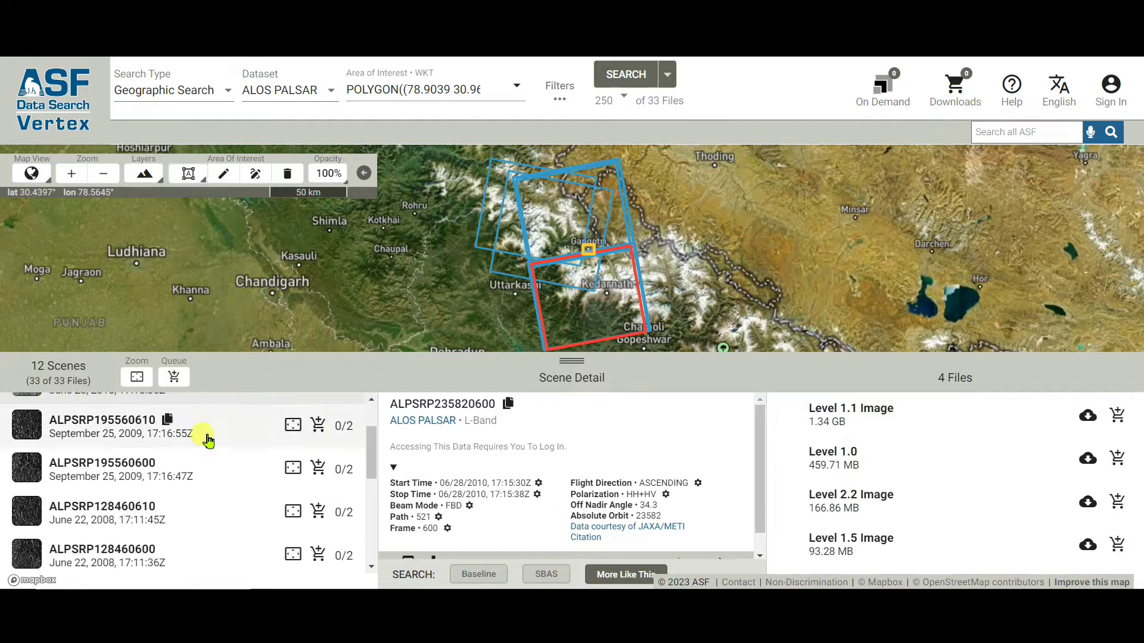
{"action": "left_click", "coordinate": [205, 436]}
{"action": "left_click", "coordinate": [208, 468]}
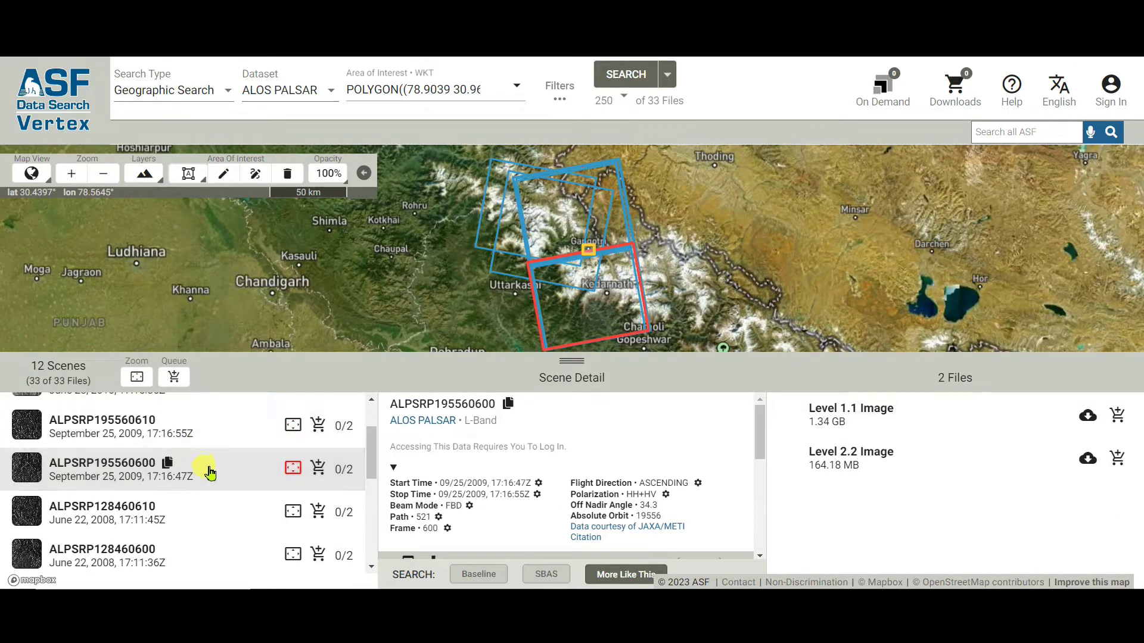
{"action": "left_click", "coordinate": [210, 511]}
{"action": "scroll", "coordinate": [211, 506], "scroll_direction": "down", "scroll_amount": 2}
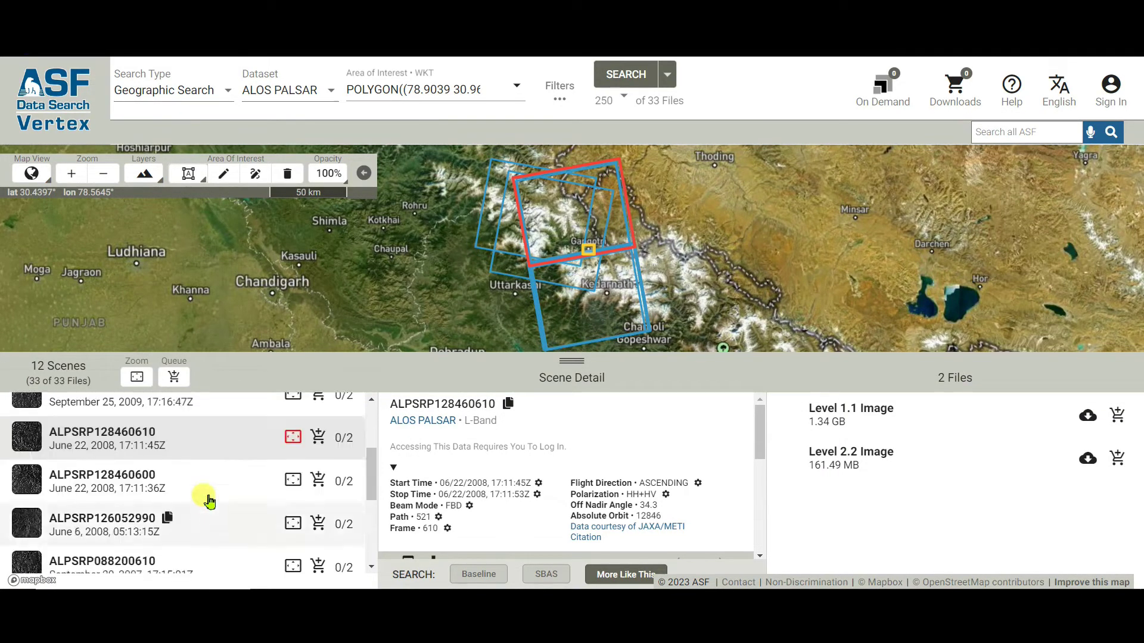
{"action": "left_click", "coordinate": [210, 495]}
{"action": "scroll", "coordinate": [208, 496], "scroll_direction": "down", "scroll_amount": 2}
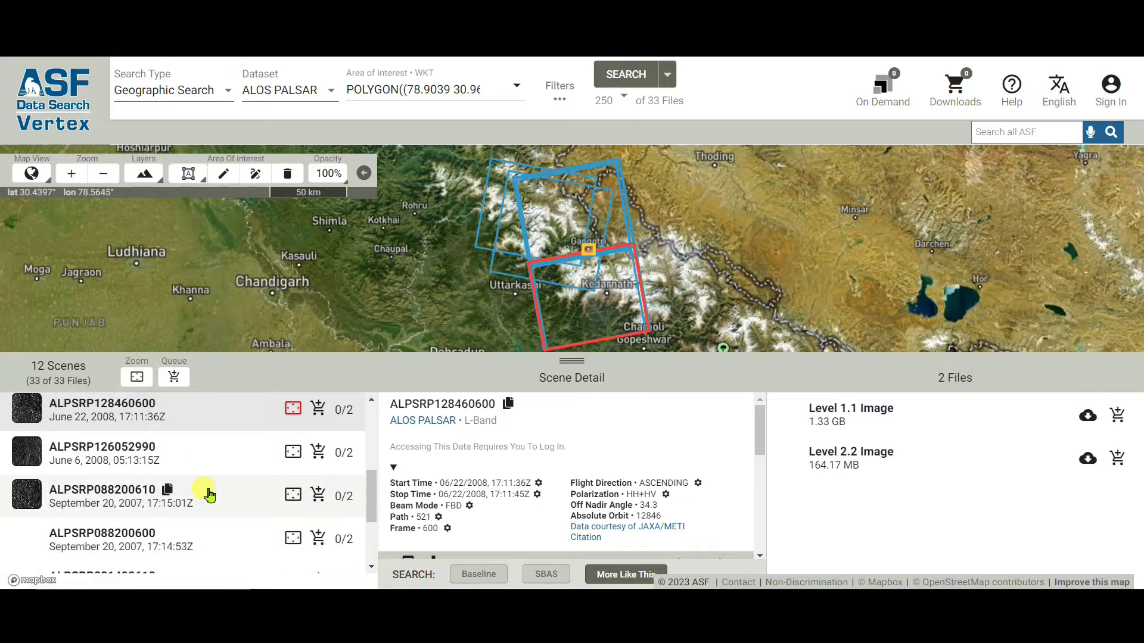
{"action": "left_click", "coordinate": [211, 459]}
{"action": "left_click", "coordinate": [209, 488]}
Select scene ALPSRP081490610, whose 7 files include Hi-Res Terrain Corrected (345.99 MB)
{"action": "scroll", "coordinate": [210, 483], "scroll_direction": "down", "scroll_amount": 2}
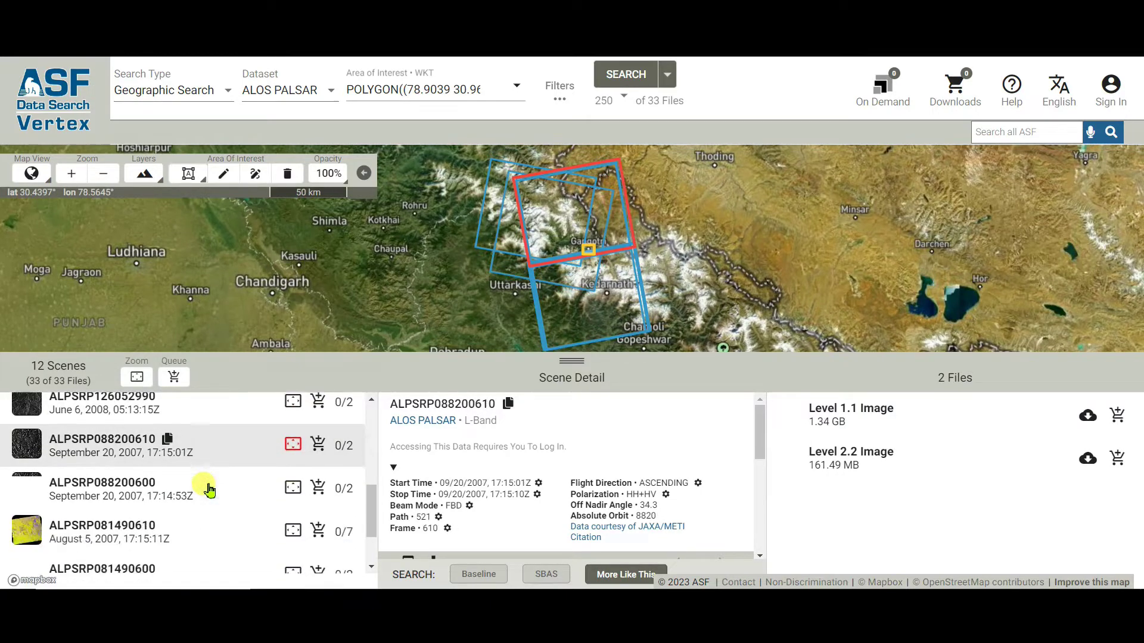
{"action": "left_click", "coordinate": [212, 471]}
{"action": "left_click", "coordinate": [213, 506]}
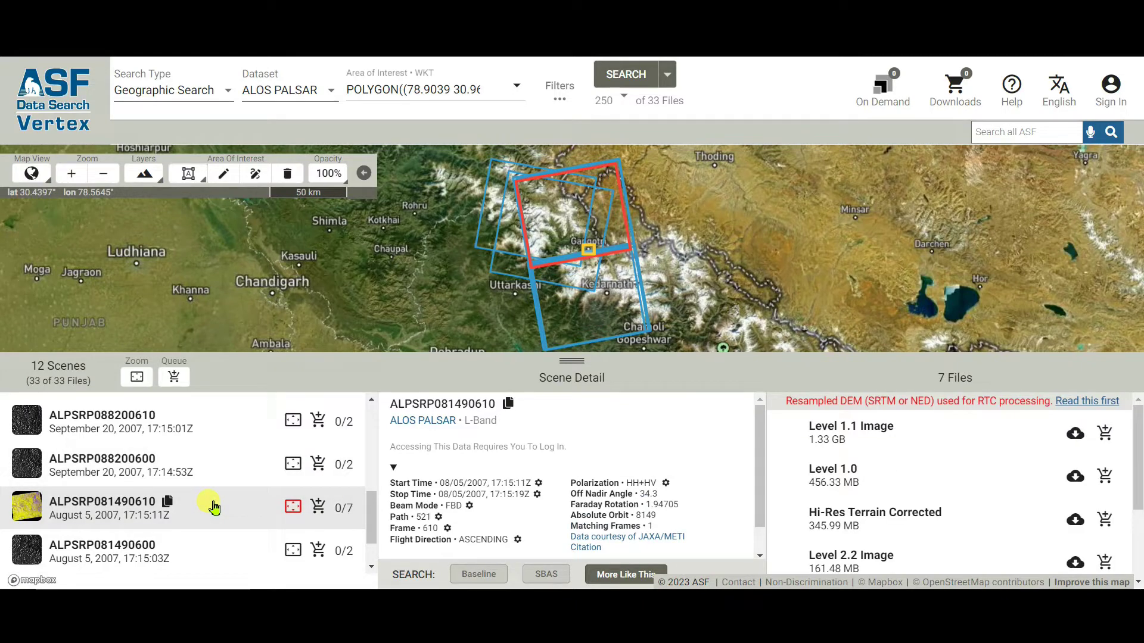
{"action": "scroll", "coordinate": [213, 505], "scroll_direction": "down", "scroll_amount": 1}
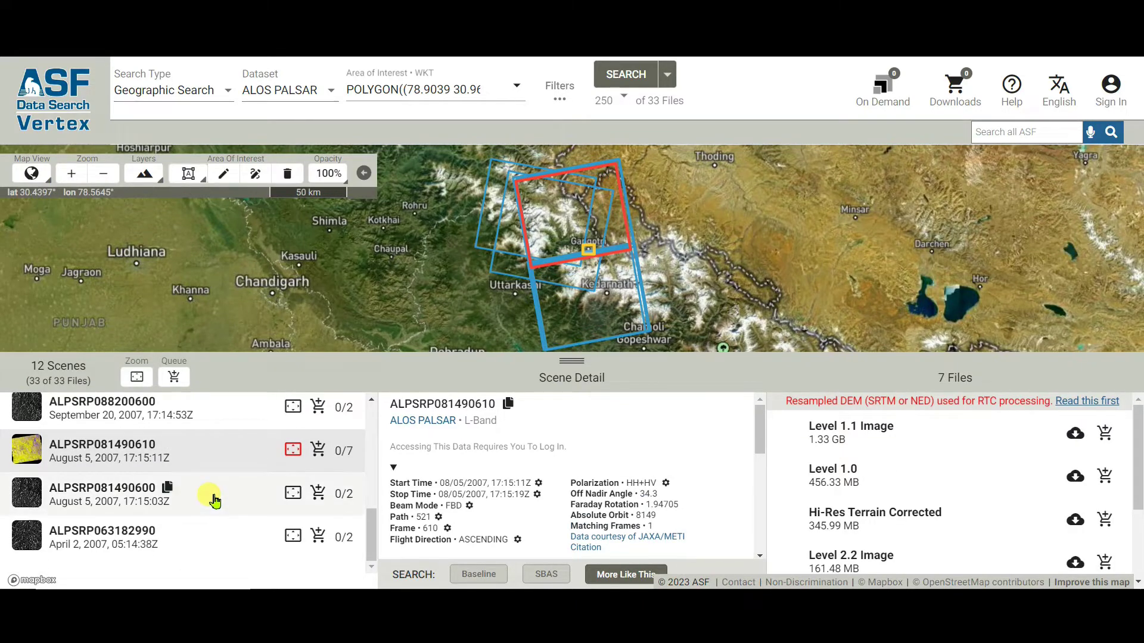
{"action": "left_click", "coordinate": [213, 499]}
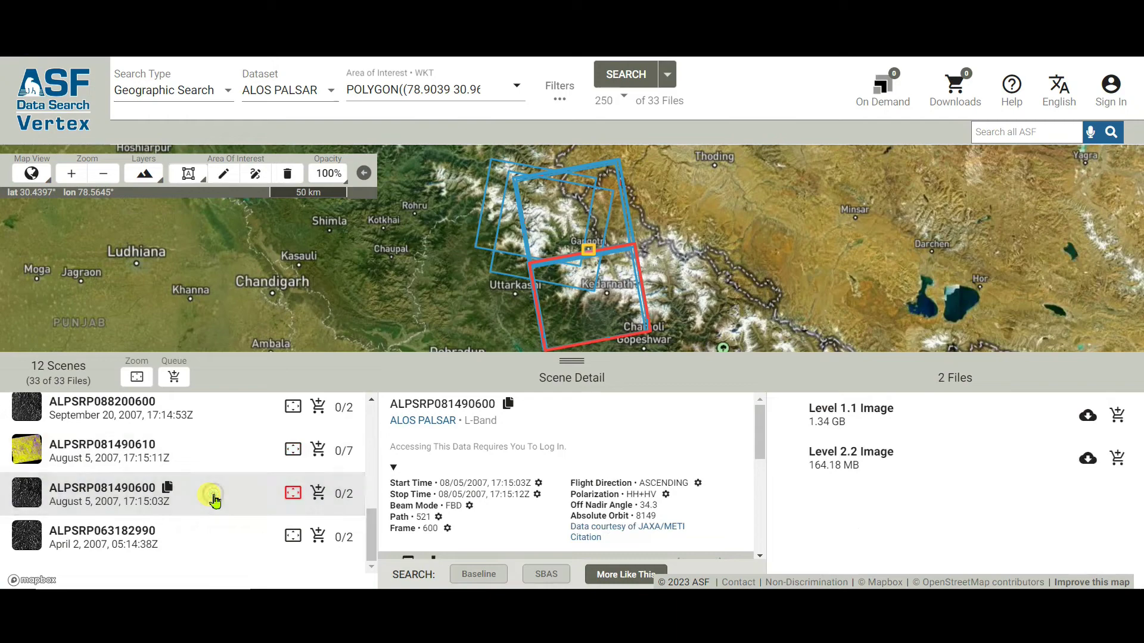
{"action": "left_click", "coordinate": [224, 454]}
{"action": "scroll", "coordinate": [575, 241], "scroll_direction": "up", "scroll_amount": 3}
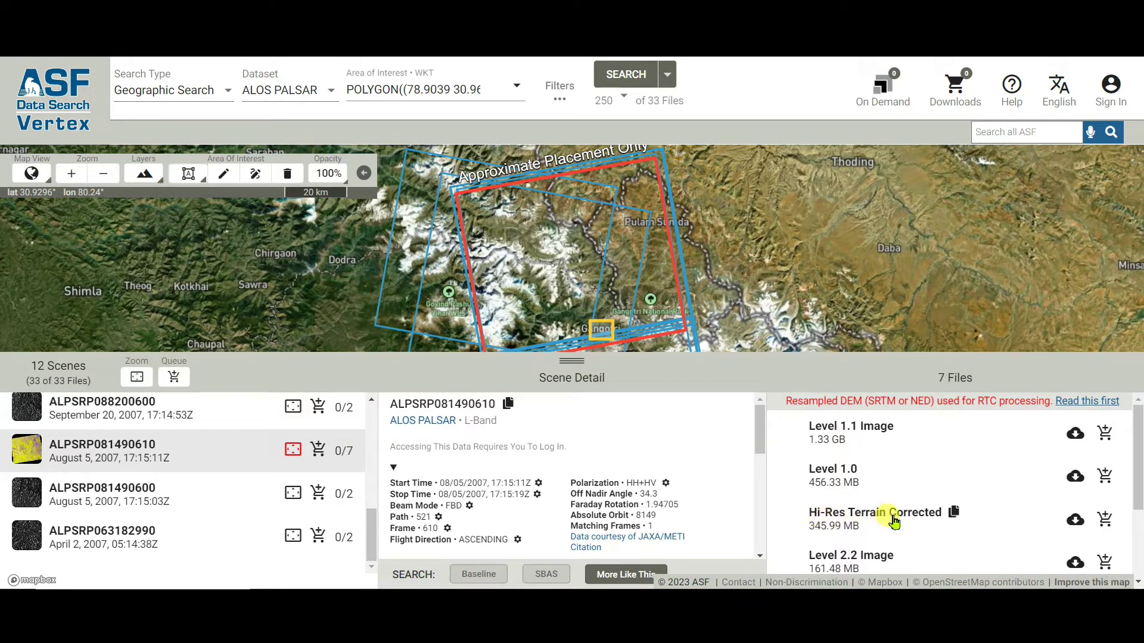
Download the Hi-Res Terrain Corrected file, which brings up the Earthdata Login sign-in form
{"action": "left_click", "coordinate": [1075, 521]}
{"action": "scroll", "coordinate": [274, 271], "scroll_direction": "down", "scroll_amount": 4}
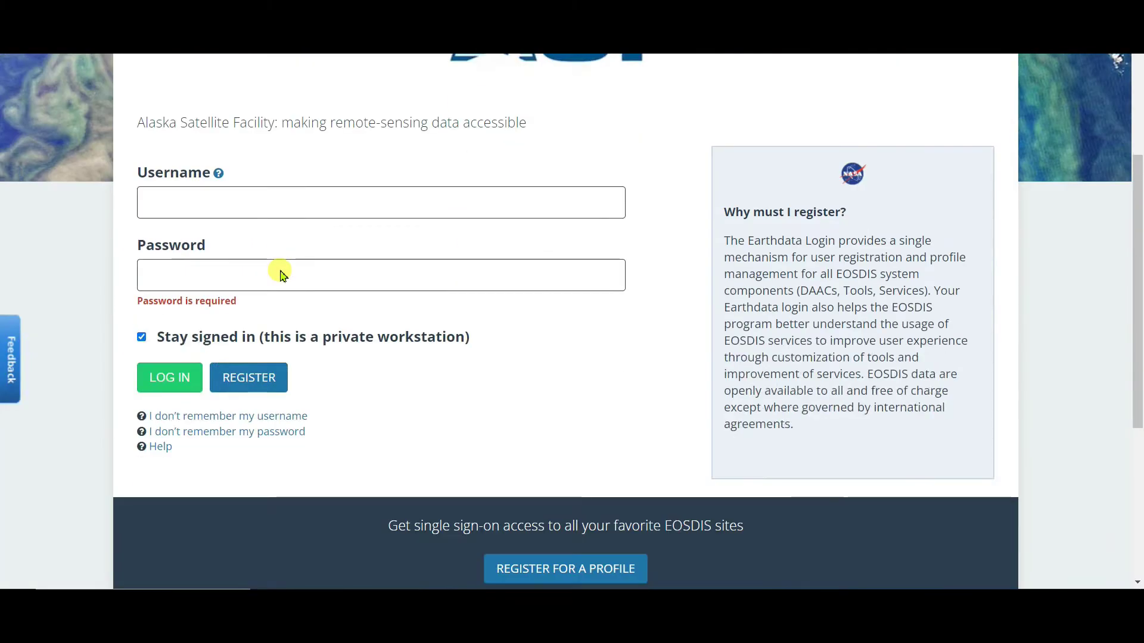
{"action": "scroll", "coordinate": [476, 375], "scroll_direction": "up", "scroll_amount": 4}
{"action": "scroll", "coordinate": [471, 357], "scroll_direction": "down", "scroll_amount": 3}
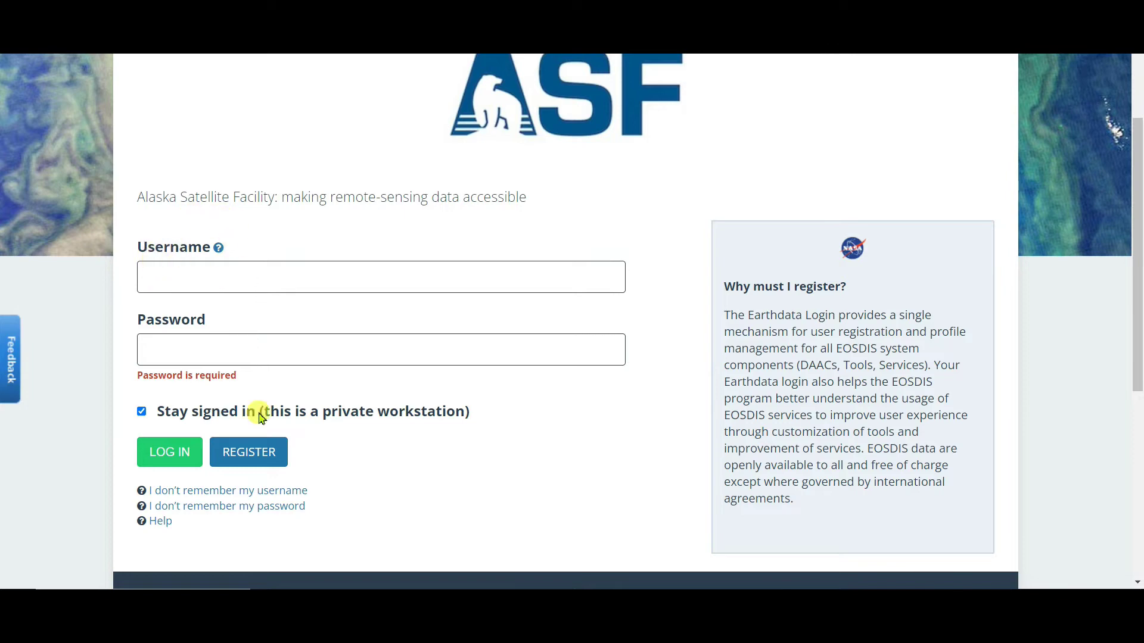
{"action": "scroll", "coordinate": [358, 338], "scroll_direction": "up", "scroll_amount": 3}
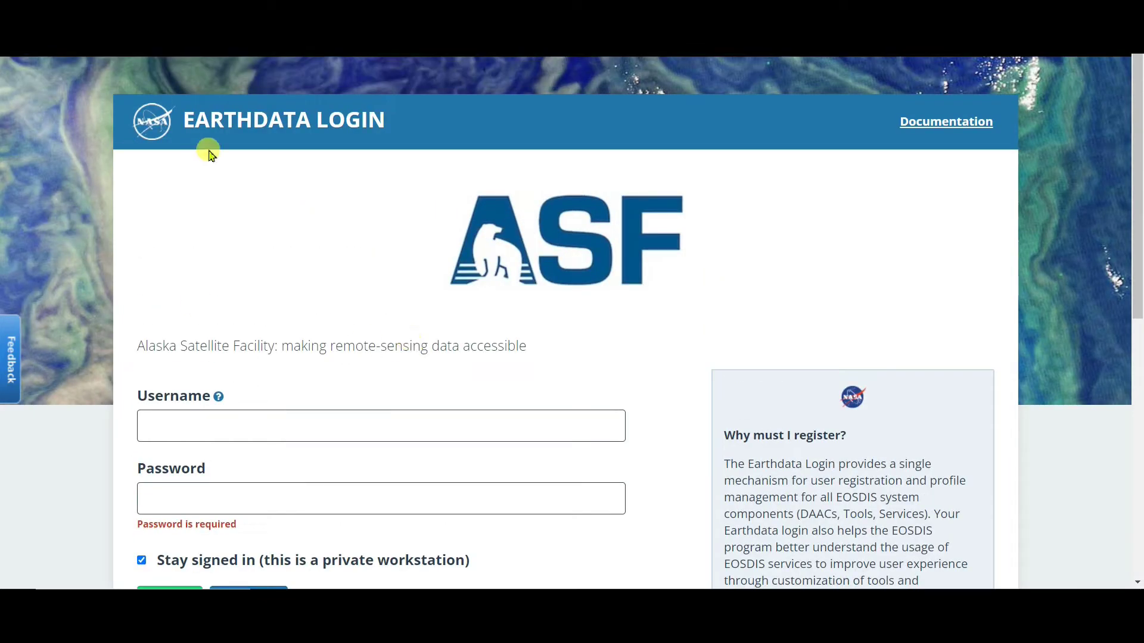
{"action": "scroll", "coordinate": [319, 299], "scroll_direction": "down", "scroll_amount": 3}
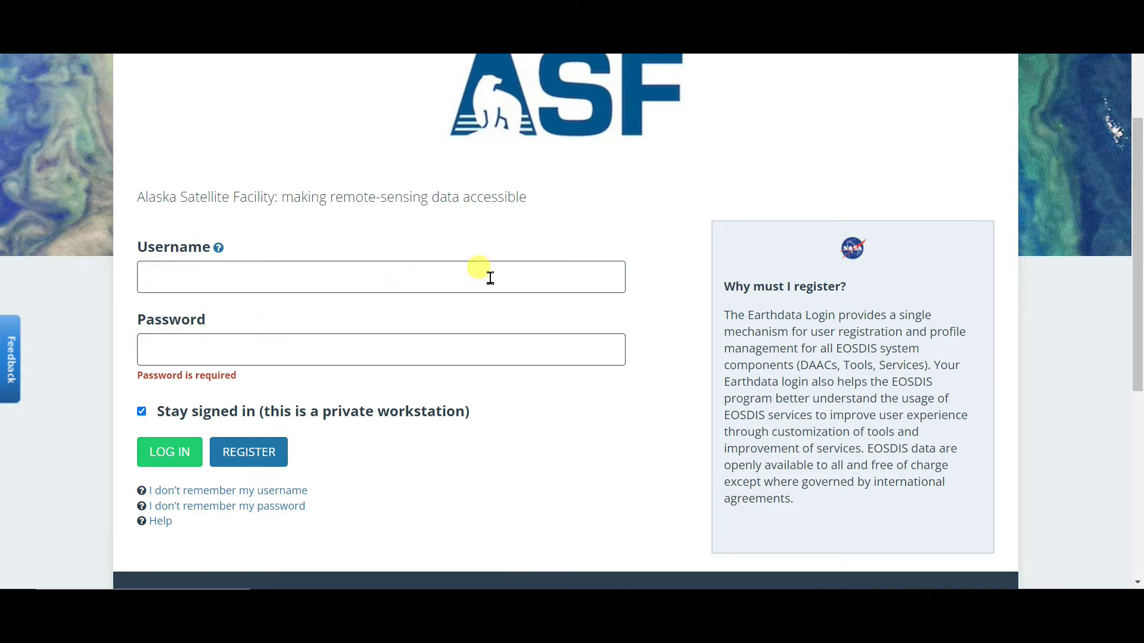
{"action": "scroll", "coordinate": [506, 265], "scroll_direction": "up", "scroll_amount": 3}
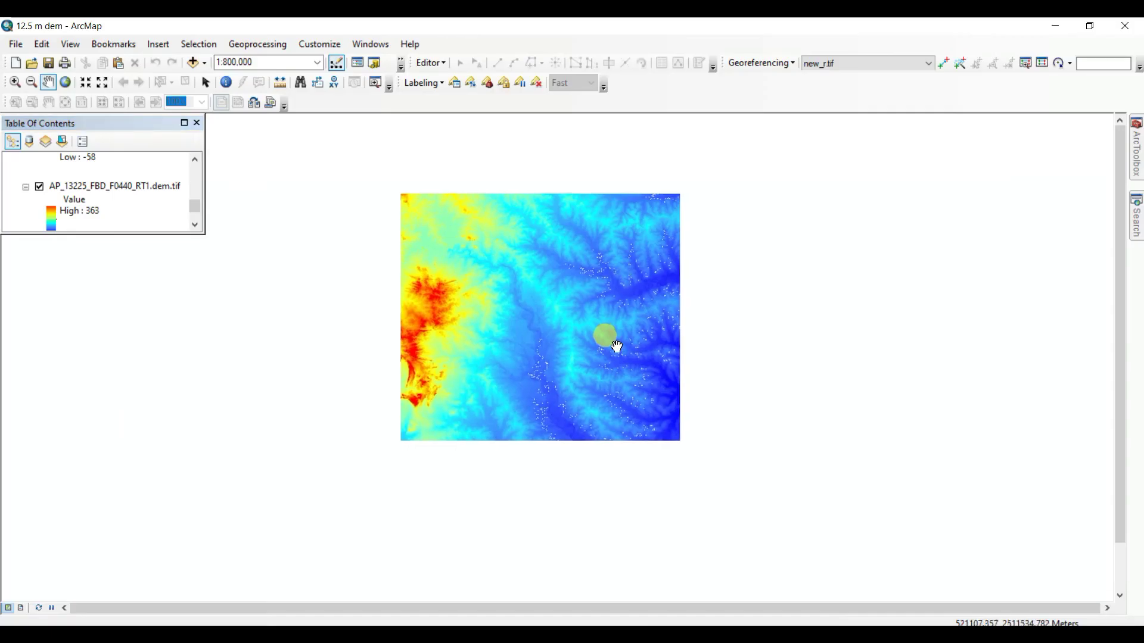
Recentre the DEM and open AP_13225_FBD_F0440_RT1.dem.tif layer properties showing 12.5 by 12.5 cells
{"action": "scroll", "coordinate": [571, 335], "scroll_direction": "up", "scroll_amount": 1}
{"action": "scroll", "coordinate": [576, 336], "scroll_direction": "down", "scroll_amount": 1}
{"action": "scroll", "coordinate": [576, 336], "scroll_direction": "down", "scroll_amount": 2}
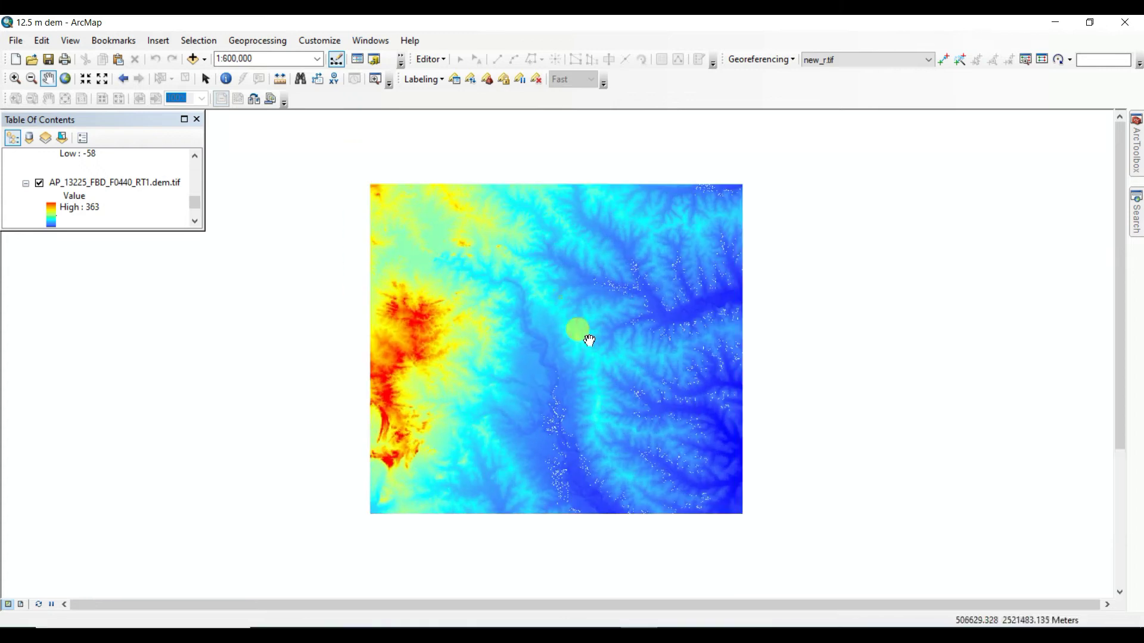
{"action": "scroll", "coordinate": [581, 315], "scroll_direction": "up", "scroll_amount": 1}
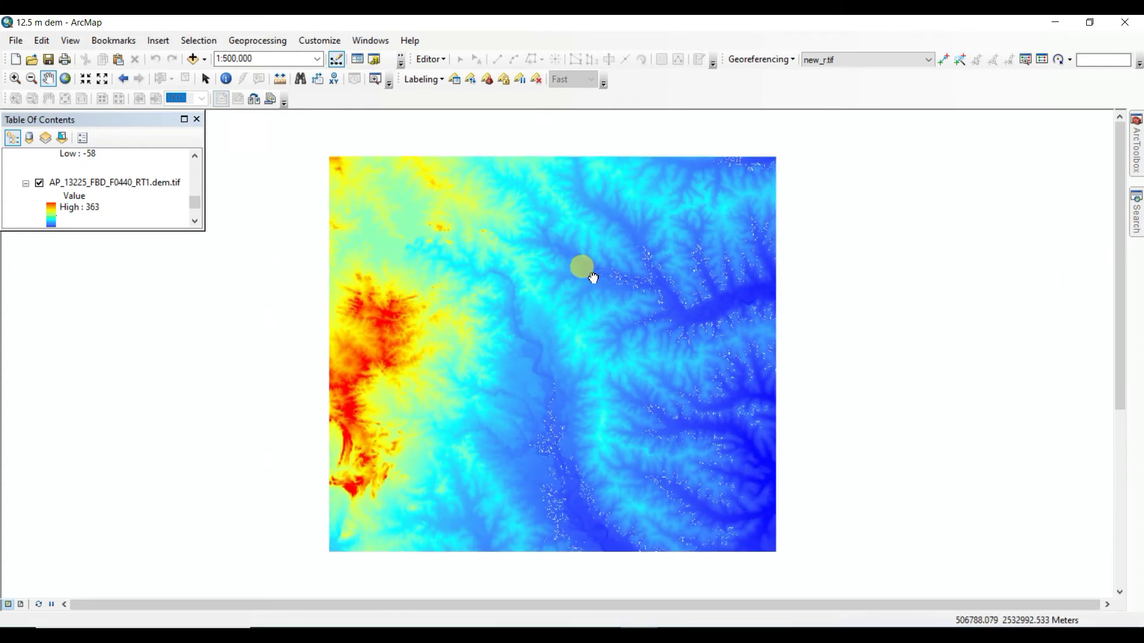
{"action": "left_click_drag", "start_coordinate": [587, 274], "coordinate": [608, 270]}
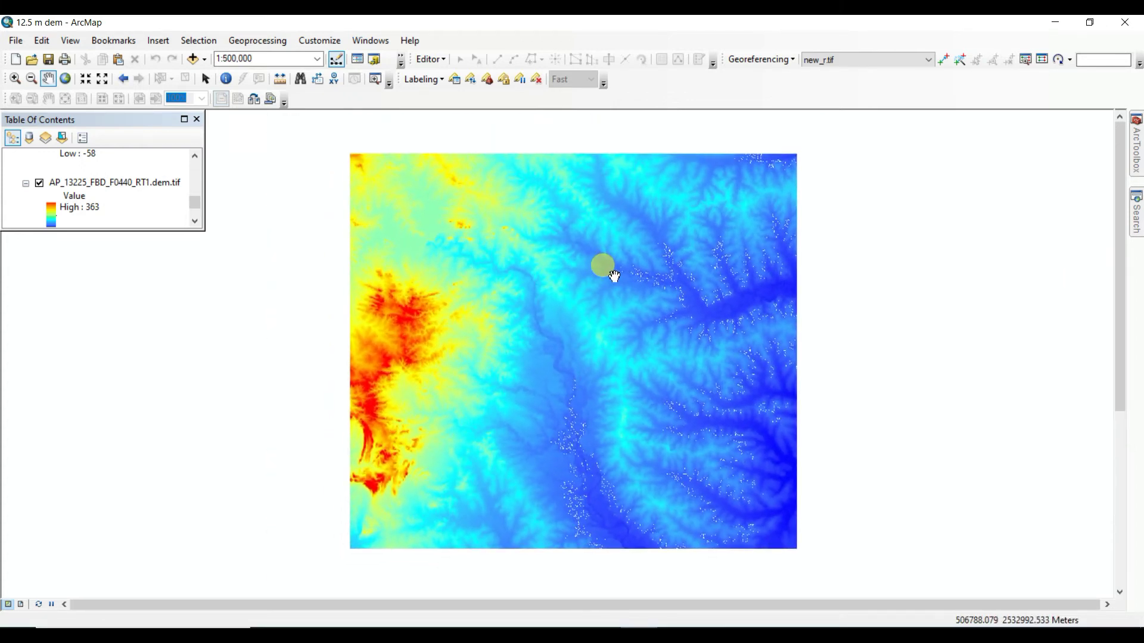
{"action": "double_click", "coordinate": [113, 182]}
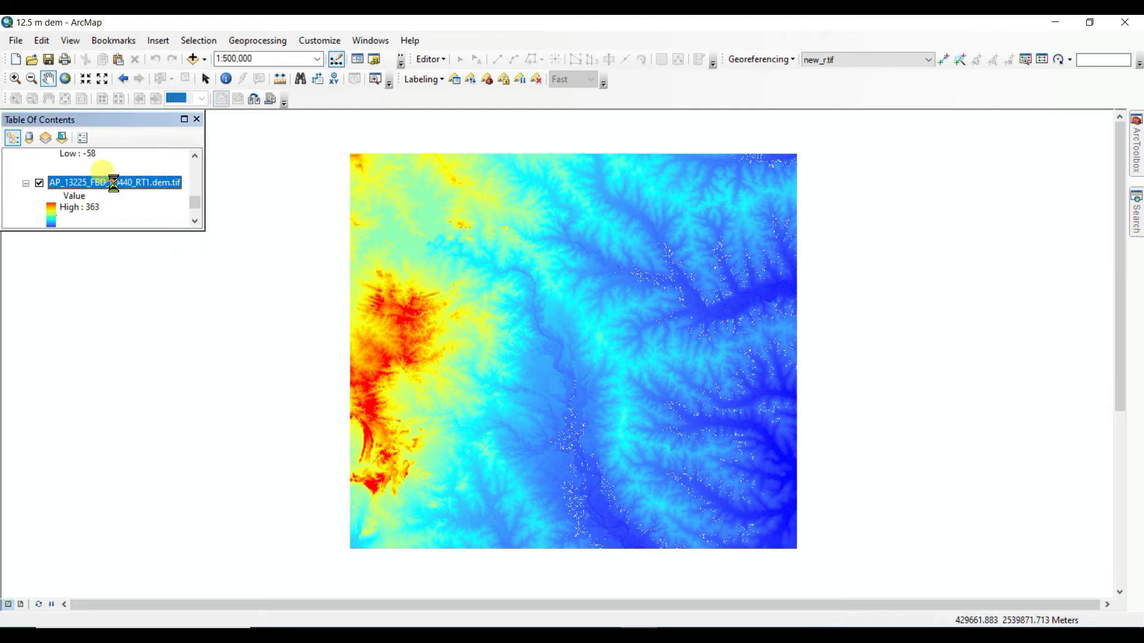
{"action": "right_click", "coordinate": [113, 183]}
{"action": "left_click", "coordinate": [163, 398]}
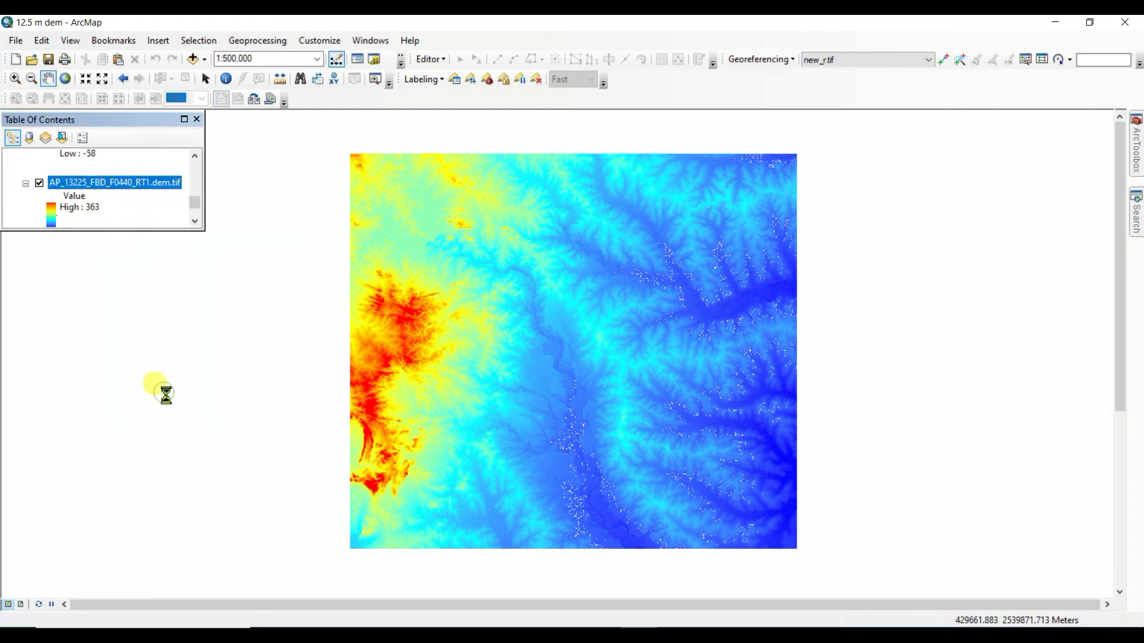